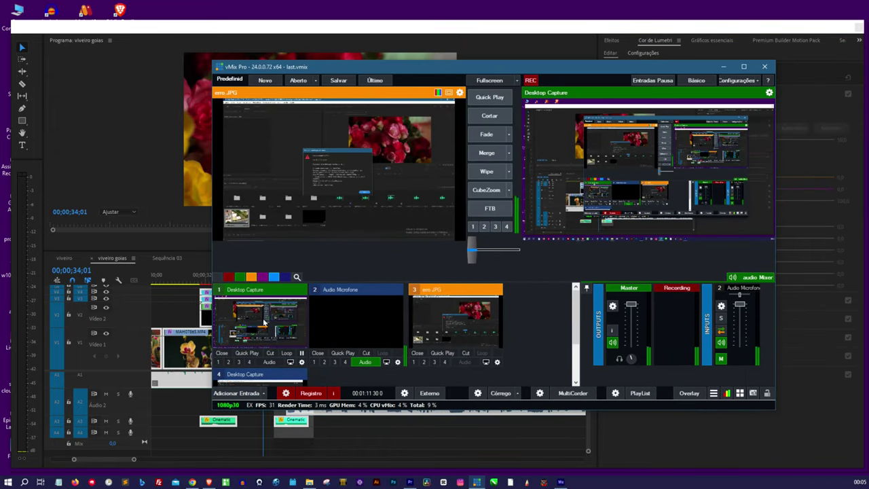
- Bring up the options for vMix's Desktop Capture input so the Premiere project fills the screen
{"action": "right_click", "coordinate": [264, 323]}
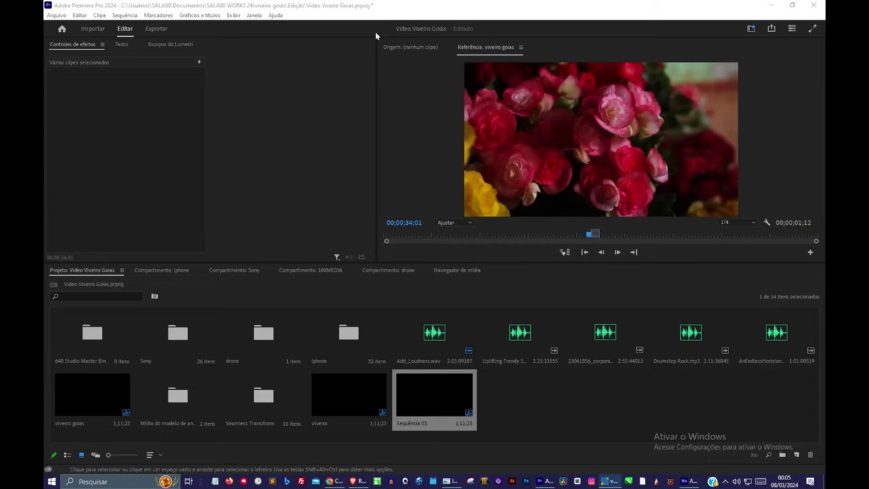
- Delete the unused media cache files under Preferências > Cache de mídia and close Preferences
{"action": "left_click", "coordinate": [59, 17]}
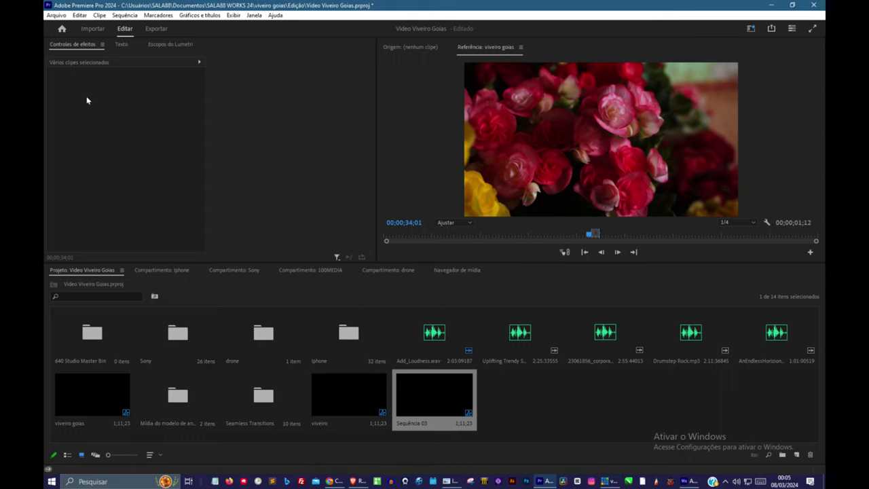
{"action": "left_click", "coordinate": [57, 15]}
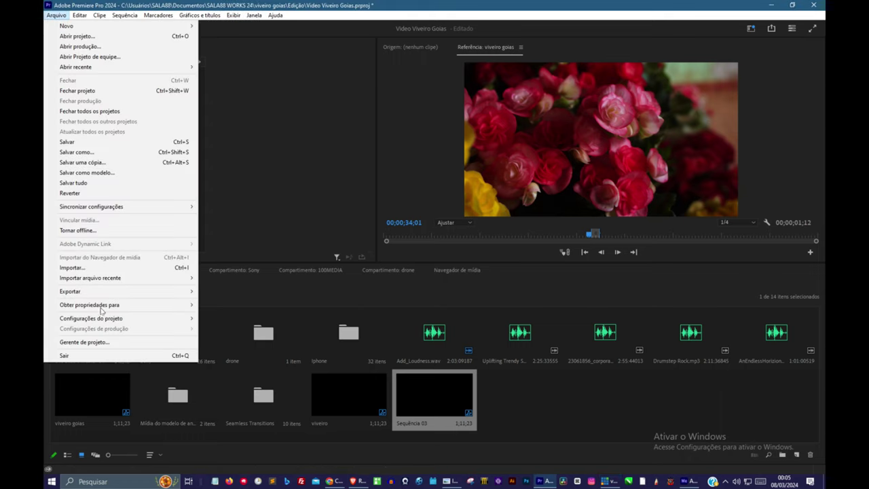
{"action": "mouse_move", "coordinate": [99, 320]}
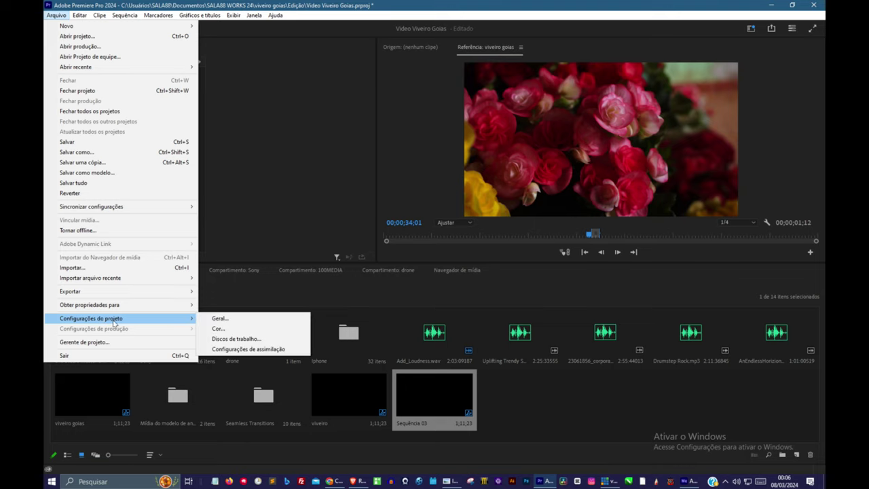
{"action": "mouse_move", "coordinate": [79, 16]}
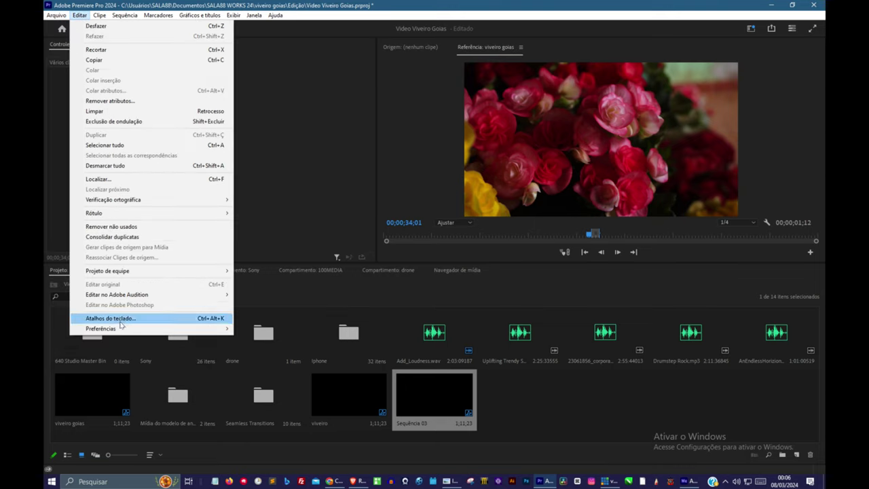
{"action": "mouse_move", "coordinate": [122, 329]}
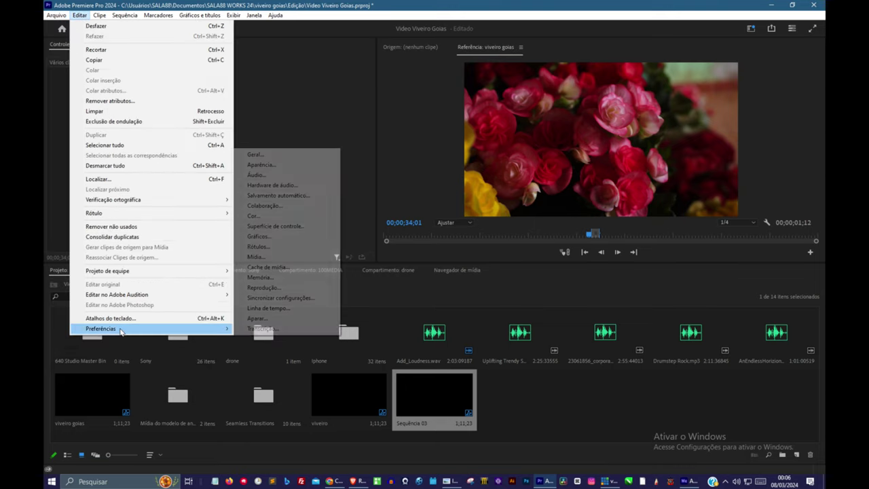
{"action": "left_click", "coordinate": [292, 266]}
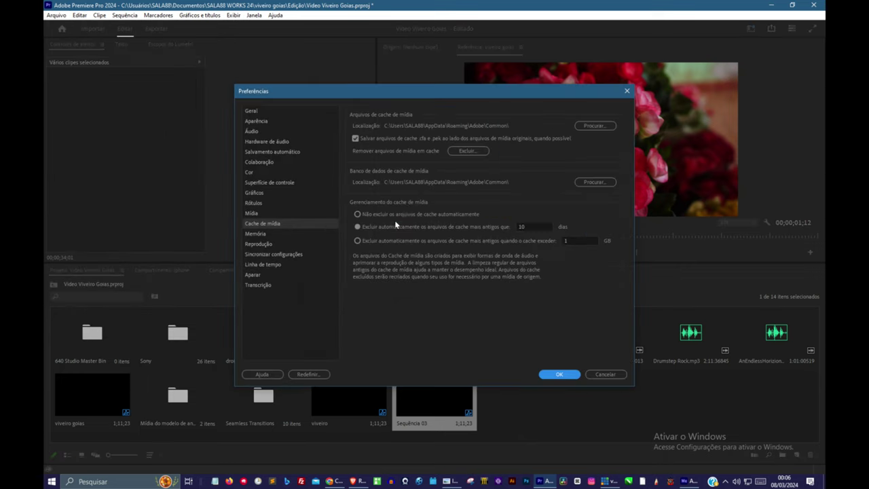
{"action": "left_click", "coordinate": [468, 151]}
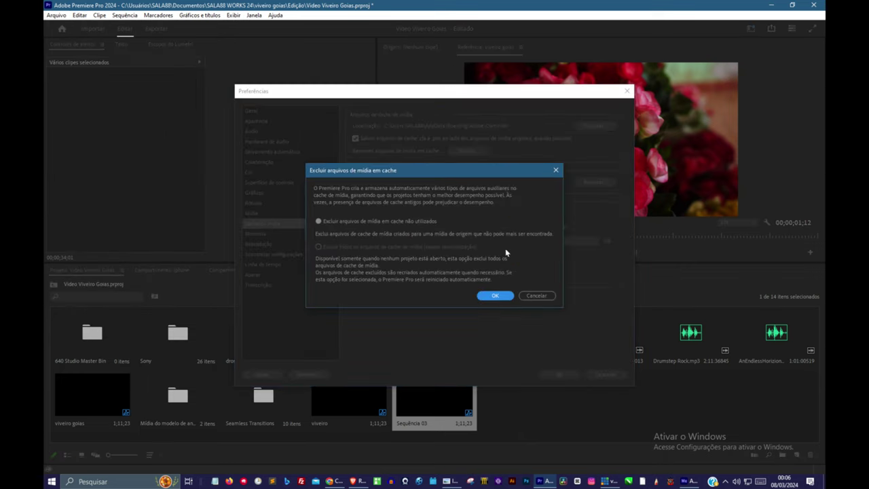
{"action": "left_click", "coordinate": [495, 296]}
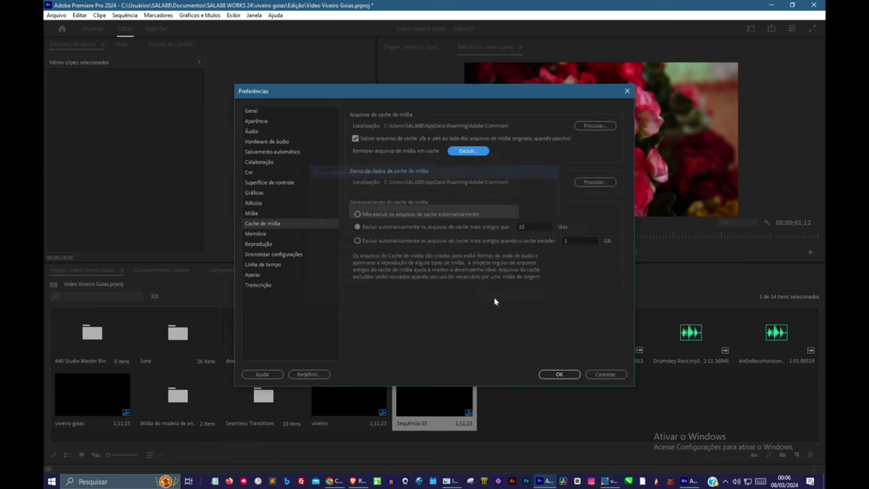
{"action": "left_click", "coordinate": [560, 375]}
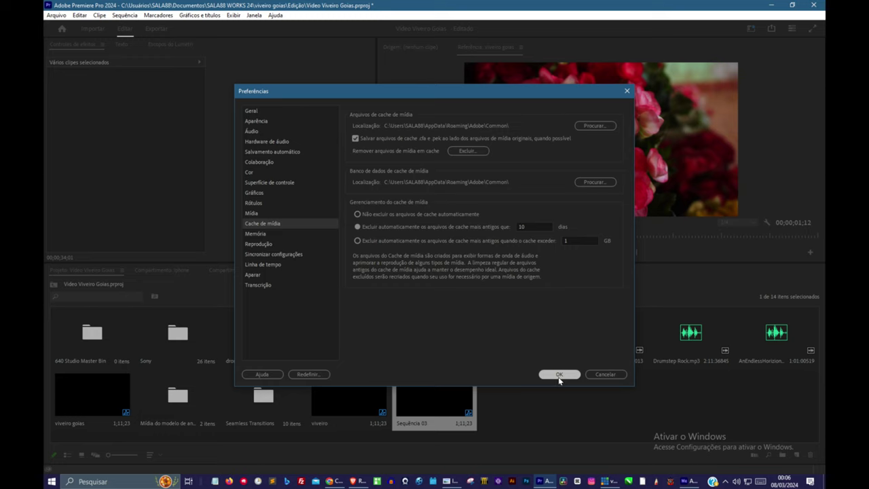
{"action": "left_click", "coordinate": [559, 375]}
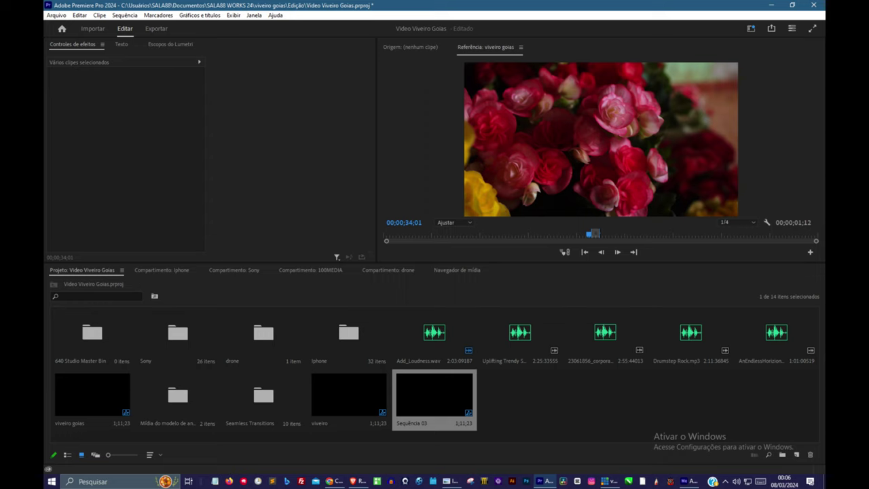
- Check Sequência 03's Configurações de sequência, keeping H.264 as the QuickTime preview codec at HDV 1080p 29,97 fps
{"action": "left_click", "coordinate": [57, 15]}
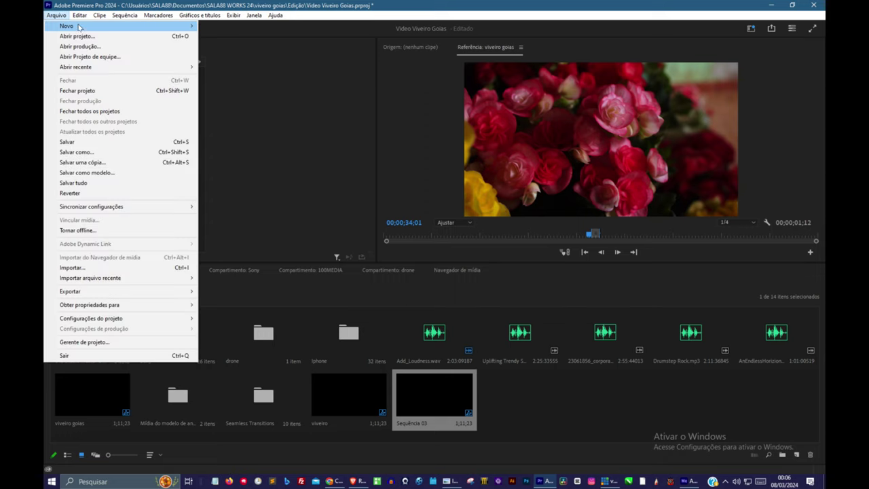
{"action": "mouse_move", "coordinate": [81, 27]}
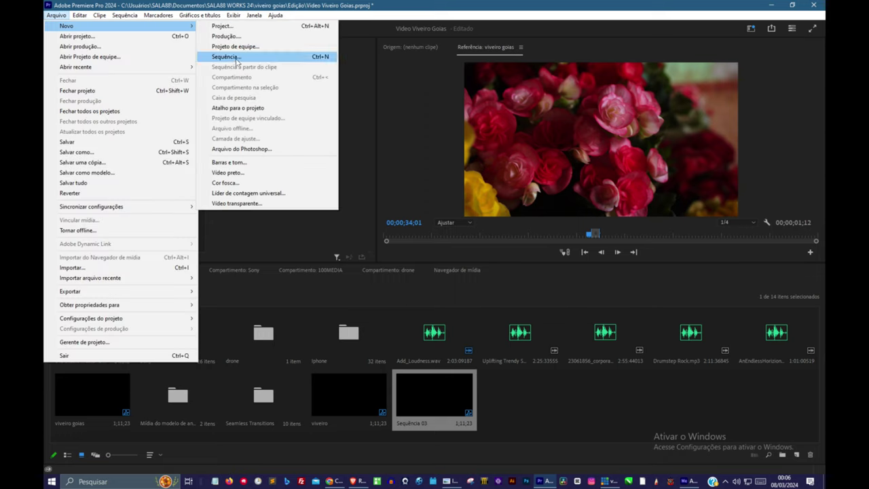
{"action": "left_click", "coordinate": [429, 400]}
{"action": "right_click", "coordinate": [431, 403]}
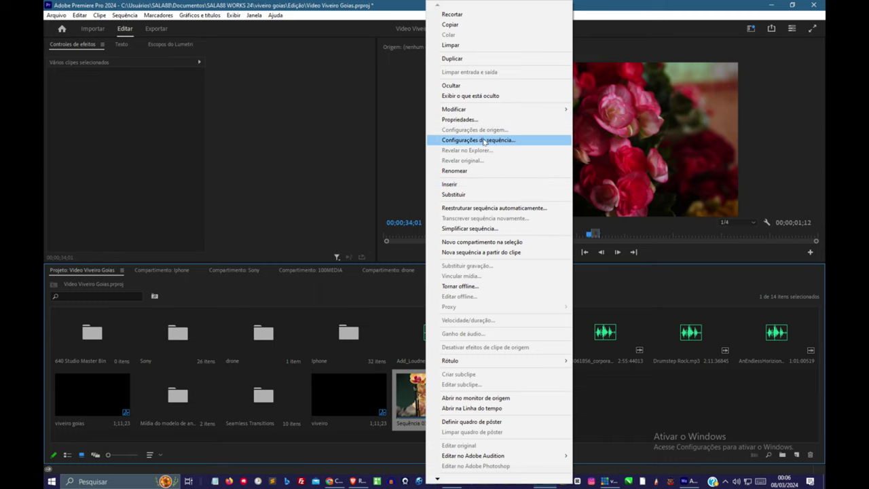
{"action": "left_click", "coordinate": [484, 141]}
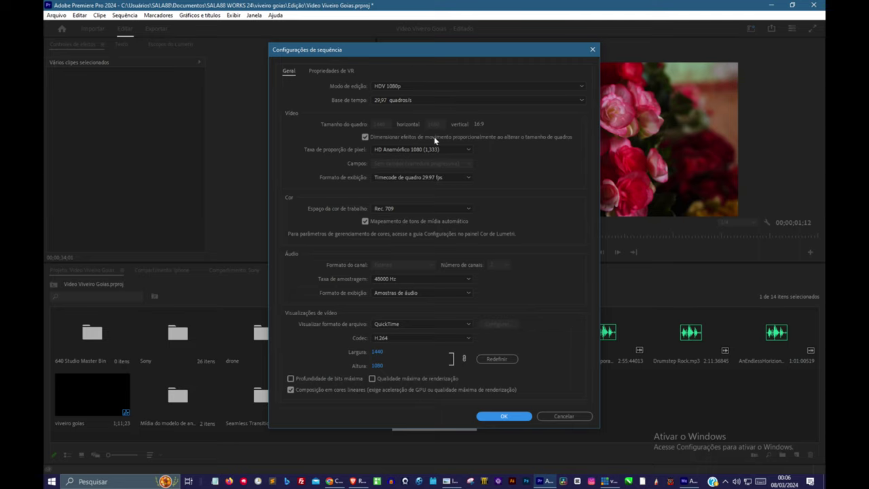
{"action": "left_click", "coordinate": [467, 336]}
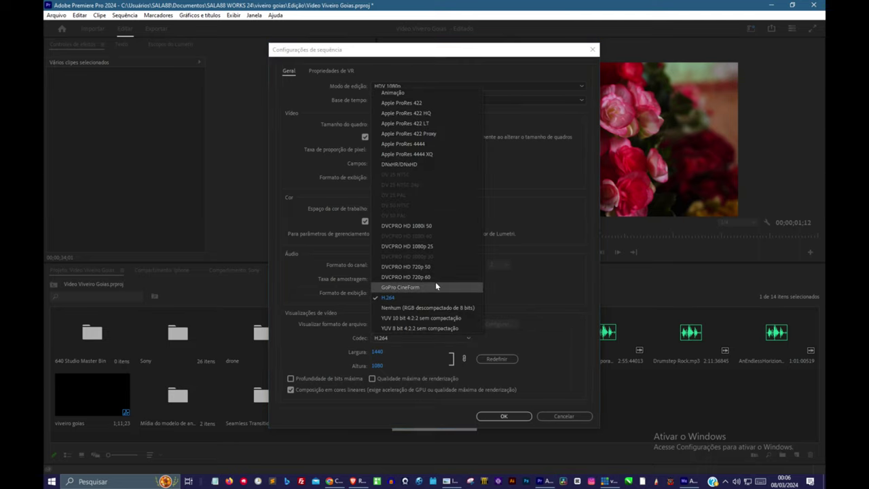
{"action": "left_click", "coordinate": [426, 299]}
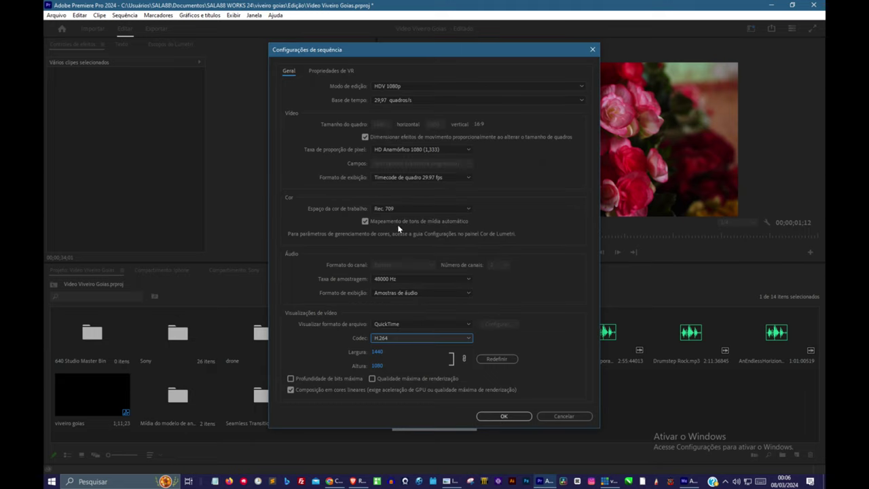
{"action": "left_click", "coordinate": [513, 413]}
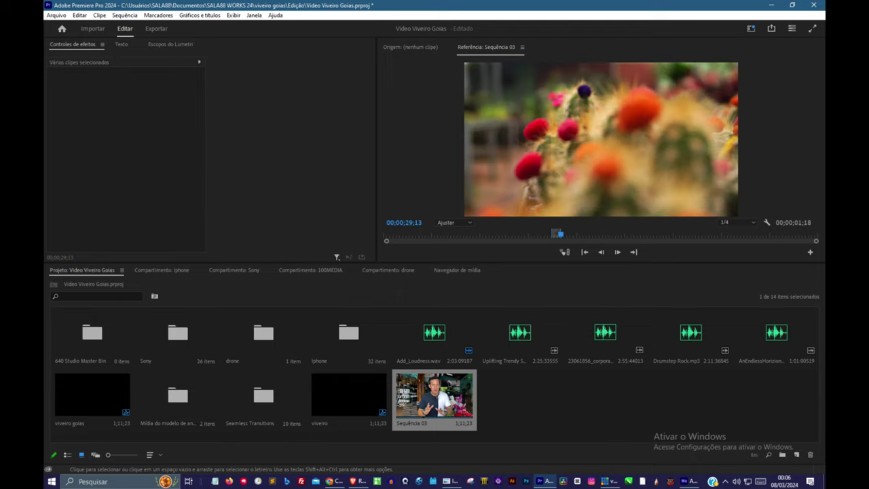
- Activate the empty Sequência 03 timeline and scroll it back to 00;00
{"action": "key", "text": "Delete"}
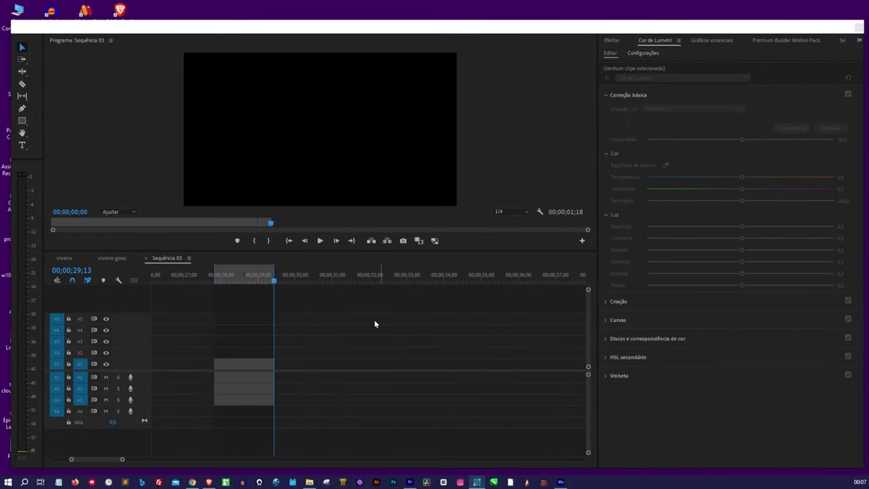
{"action": "left_click", "coordinate": [374, 319]}
{"action": "scroll", "coordinate": [374, 319], "scroll_direction": "up", "scroll_amount": 10}
{"action": "scroll", "coordinate": [369, 339], "scroll_direction": "up", "scroll_amount": 3}
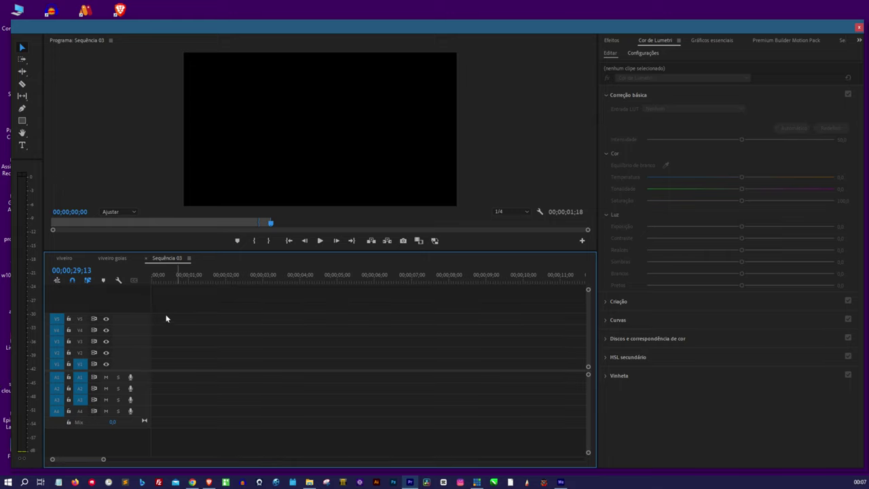
- Copy every clip from the viveiro goias sequence and paste them into Sequência 03
{"action": "left_click", "coordinate": [104, 259]}
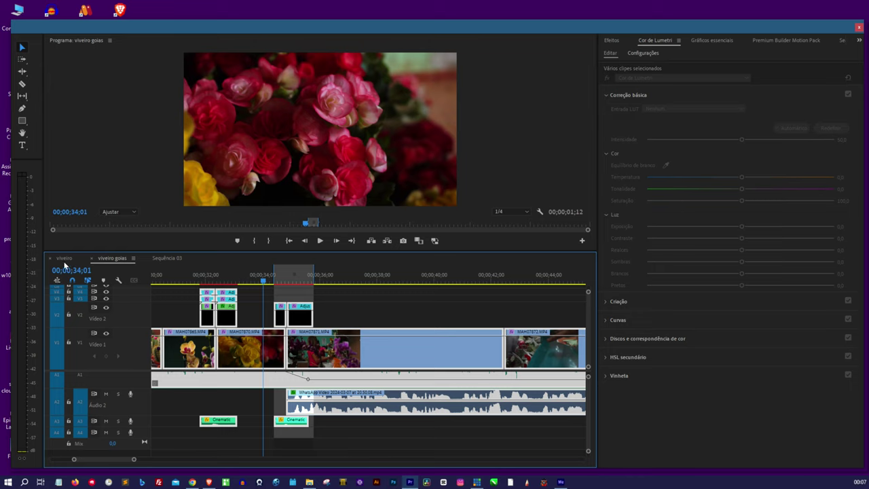
{"action": "left_click", "coordinate": [171, 309]}
{"action": "key", "text": "ctrl+a"}
{"action": "left_click", "coordinate": [166, 259]}
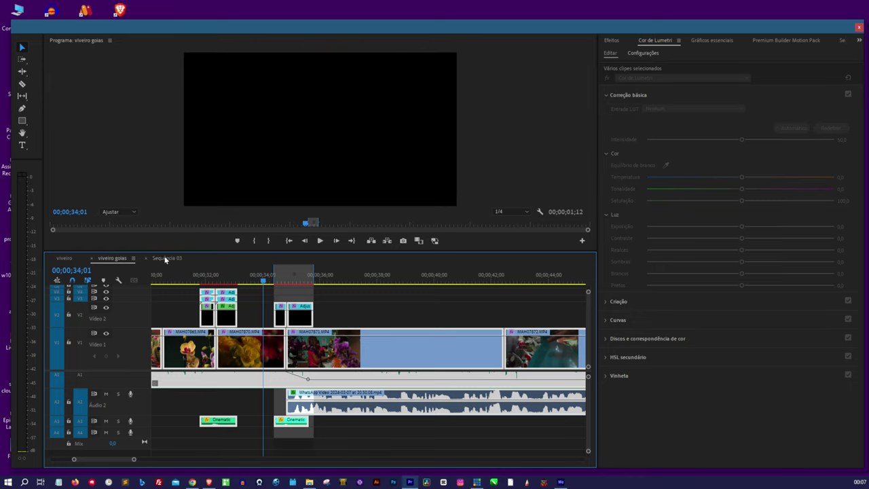
{"action": "key", "text": "ctrl+v"}
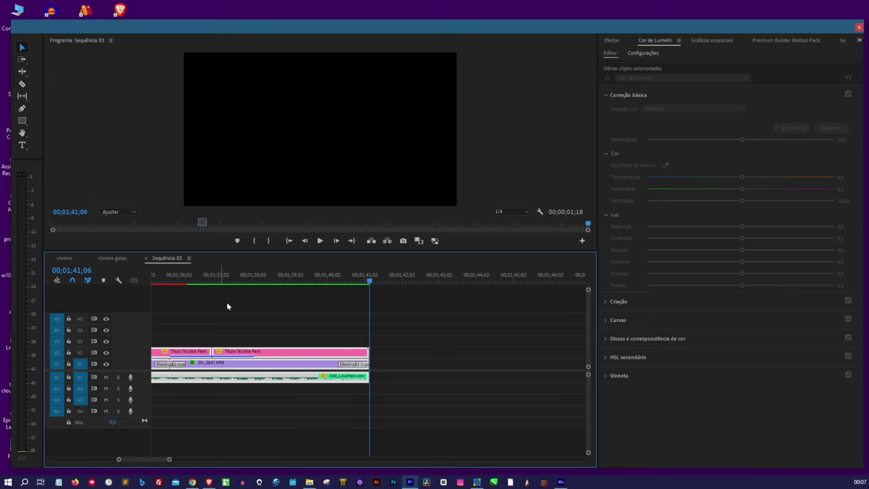
- Scrub through the pasted footage and zoom the timeline to see the full edit
{"action": "mouse_move", "coordinate": [217, 274]}
{"action": "left_mouse_down"}
{"action": "mouse_move", "coordinate": [118, 280]}
{"action": "mouse_move", "coordinate": [295, 279]}
{"action": "left_mouse_up"}
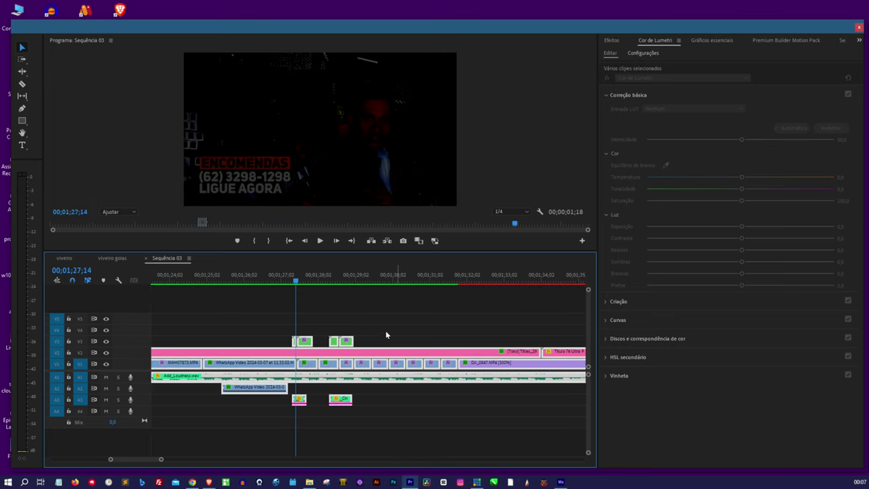
{"action": "scroll", "coordinate": [390, 330], "scroll_direction": "down", "scroll_amount": 6}
{"action": "scroll", "coordinate": [401, 312], "scroll_direction": "up", "scroll_amount": 2}
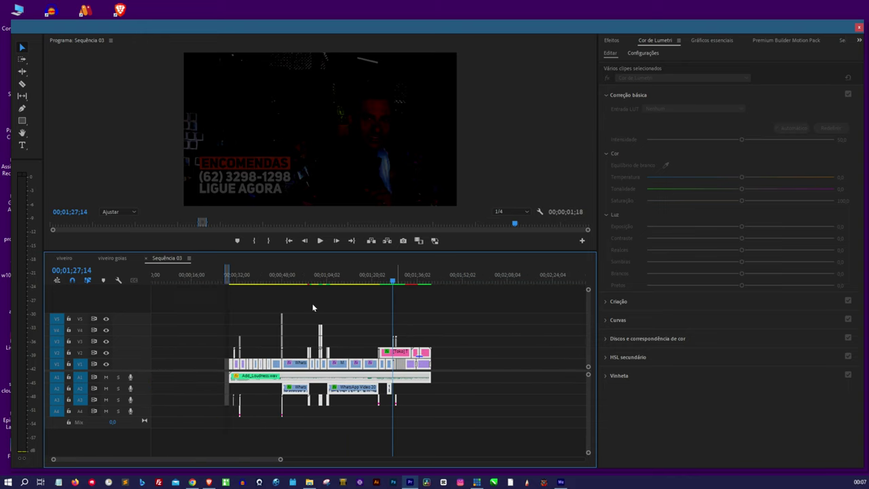
{"action": "scroll", "coordinate": [310, 287], "scroll_direction": "up", "scroll_amount": 2}
{"action": "scroll", "coordinate": [340, 288], "scroll_direction": "up", "scroll_amount": 2}
{"action": "scroll", "coordinate": [352, 288], "scroll_direction": "up", "scroll_amount": 2}
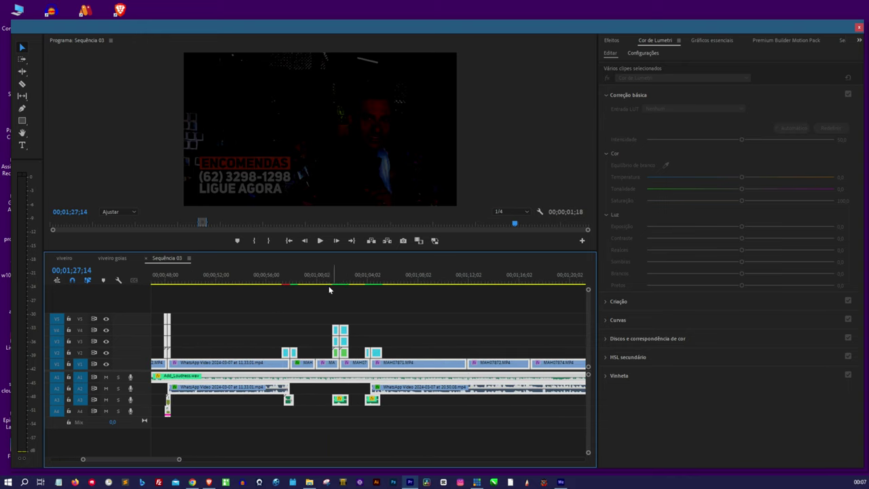
{"action": "scroll", "coordinate": [332, 289], "scroll_direction": "up", "scroll_amount": 2}
{"action": "scroll", "coordinate": [343, 289], "scroll_direction": "up", "scroll_amount": 1}
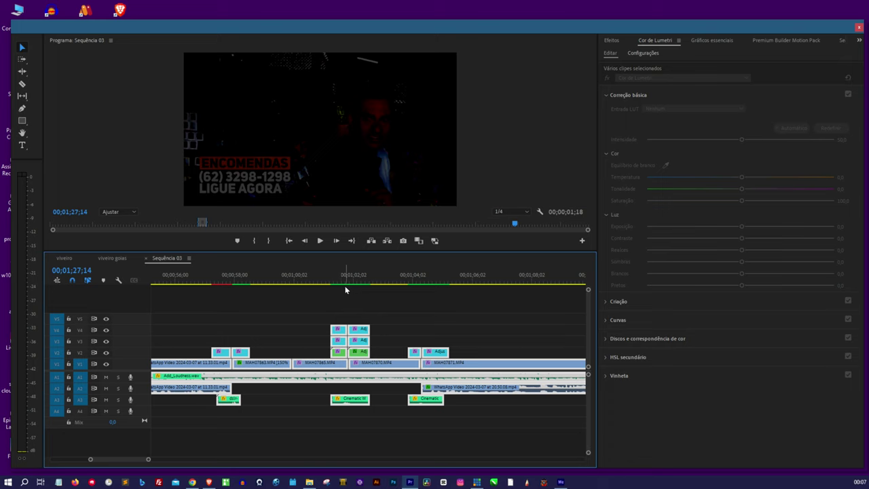
- Mark an In point at 00;57;02 and an Out point at 00;58;04 in Sequência 03
{"action": "left_click", "coordinate": [208, 281]}
{"action": "right_click", "coordinate": [207, 281]}
{"action": "left_click", "coordinate": [246, 64]}
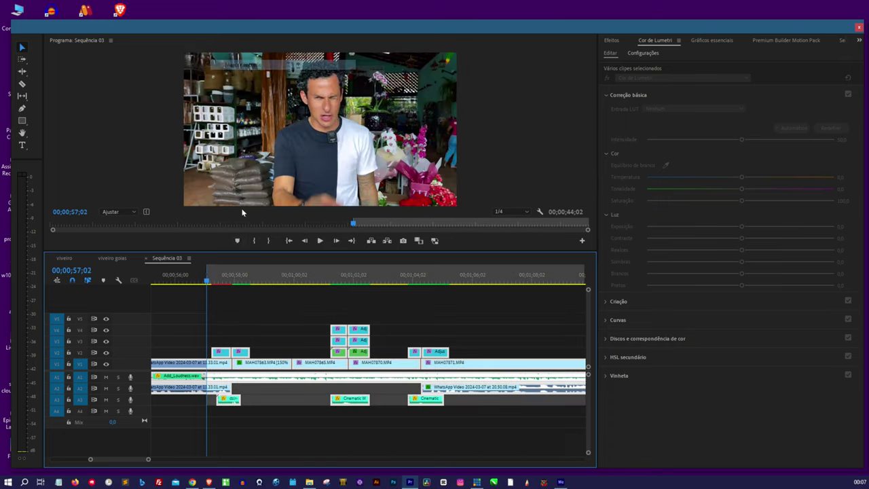
{"action": "left_click", "coordinate": [238, 281]}
{"action": "right_click", "coordinate": [248, 281]}
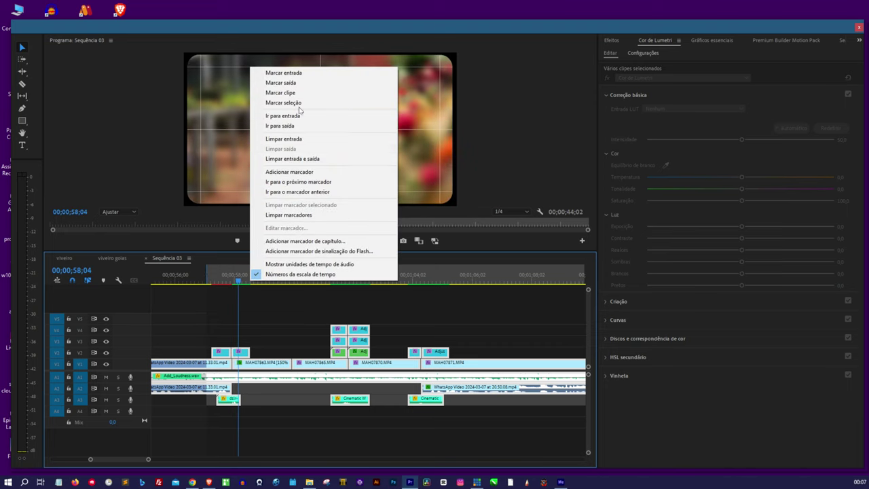
{"action": "left_click", "coordinate": [307, 83]}
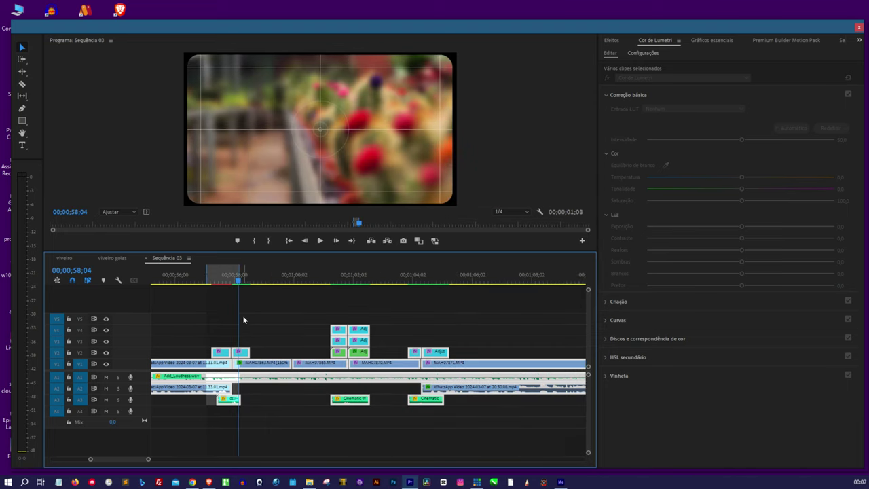
- Test playback around the marked range, replaying from 00;56;17 before stopping
{"action": "left_click", "coordinate": [320, 241]}
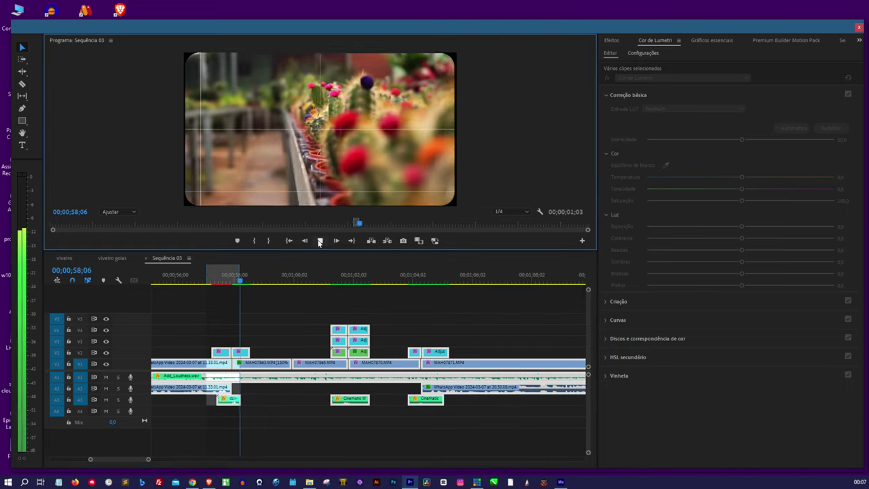
{"action": "left_click", "coordinate": [191, 281]}
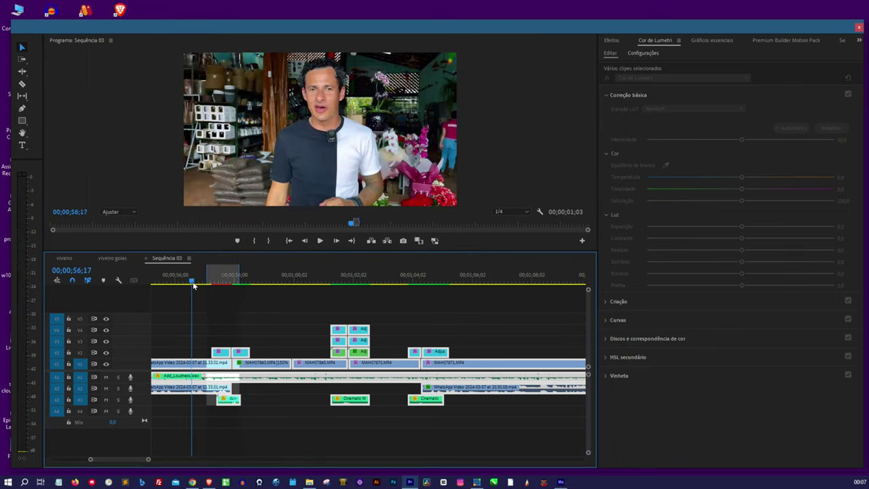
{"action": "left_click", "coordinate": [320, 241]}
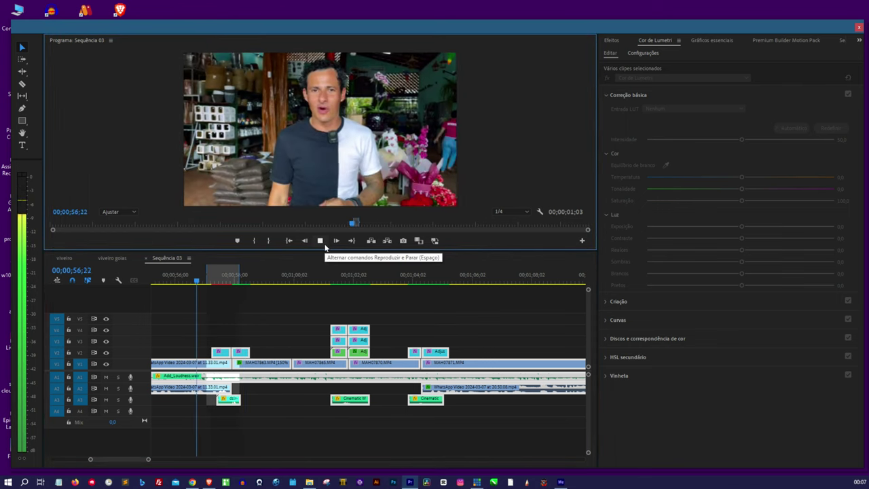
{"action": "left_click", "coordinate": [324, 249]}
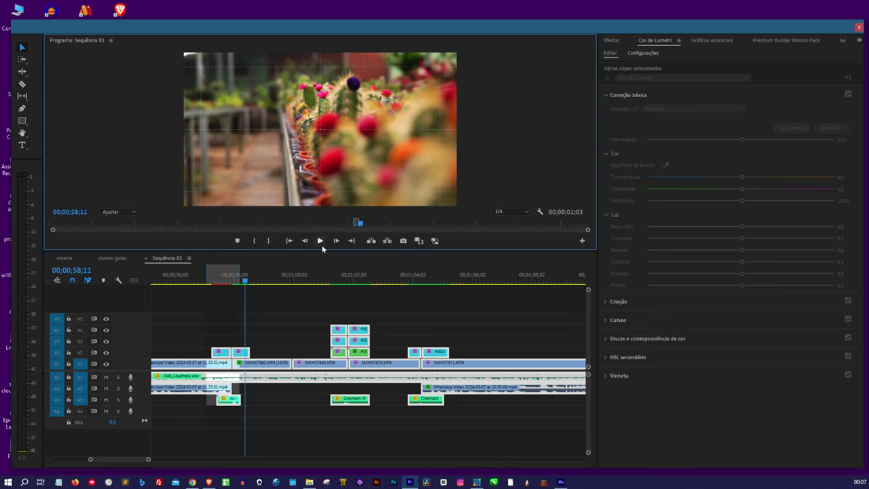
{"action": "key", "text": "ctrl+m"}
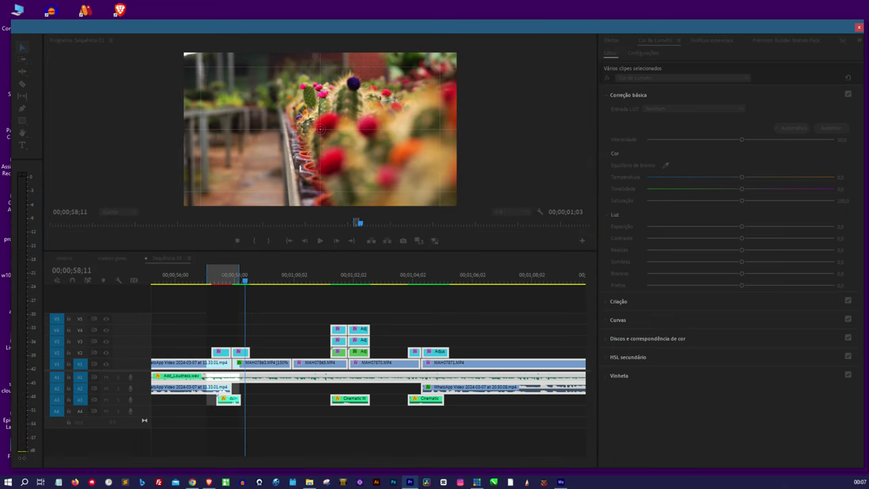